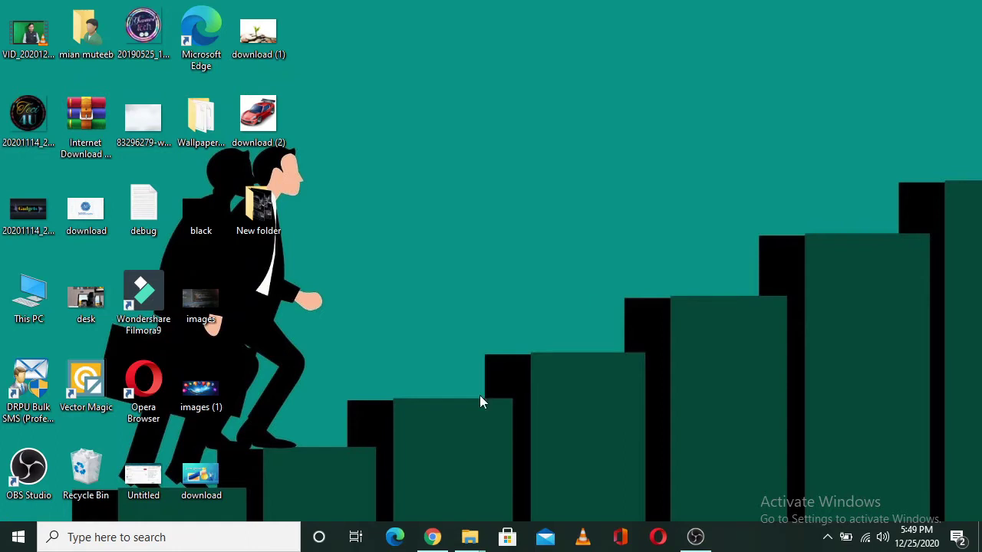
Step: Restore the browser window showing the signed-in AppsGeyser home page
{"action": "left_click", "coordinate": [433, 537]}
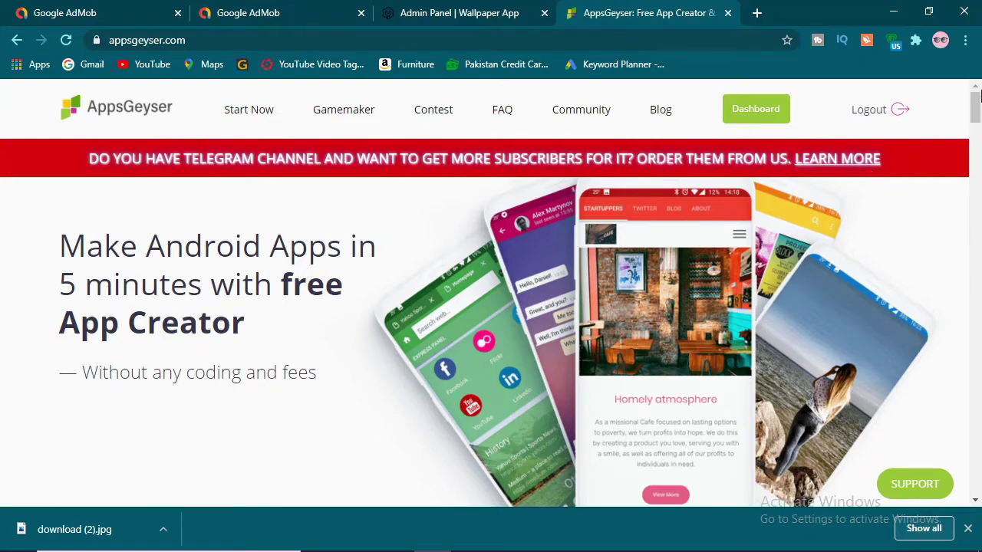
{"action": "mouse_move", "coordinate": [977, 94]}
{"action": "left_mouse_down"}
{"action": "mouse_move", "coordinate": [978, 115]}
{"action": "mouse_move", "coordinate": [977, 90]}
{"action": "left_mouse_up"}
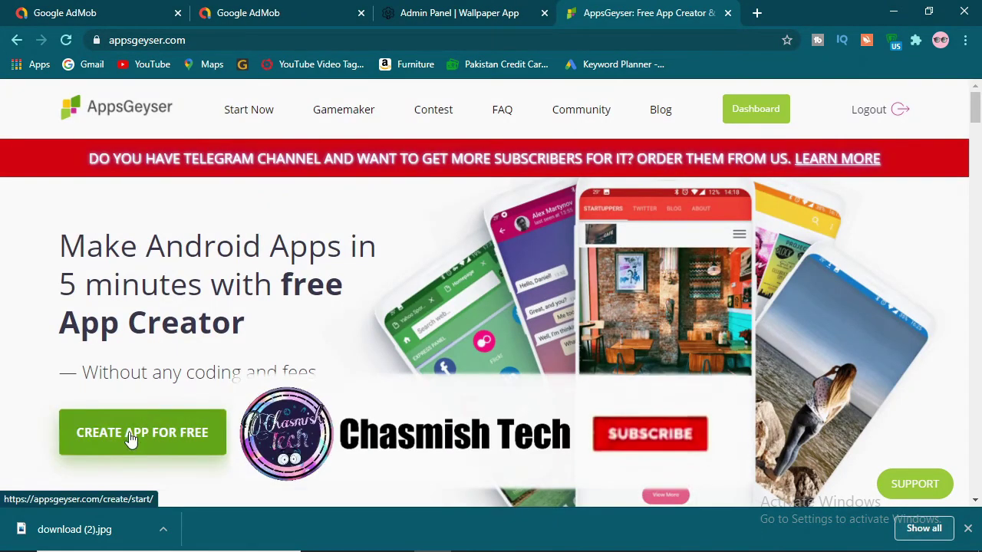
Step: Start a free app and pick the Wallpaper template, scrolling down to its description
{"action": "left_click", "coordinate": [129, 435]}
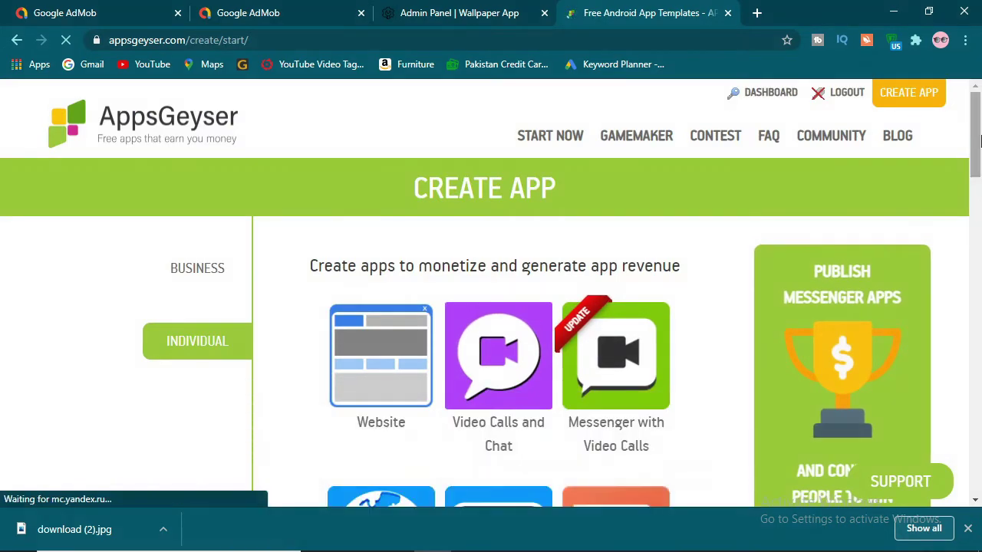
{"action": "left_click_drag", "start_coordinate": [980, 139], "coordinate": [980, 218]}
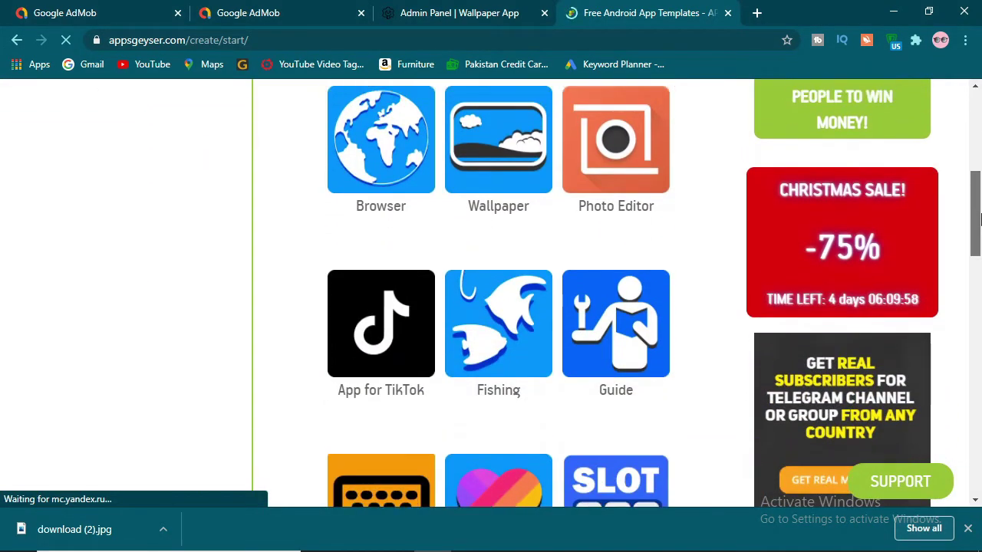
{"action": "left_click", "coordinate": [494, 144]}
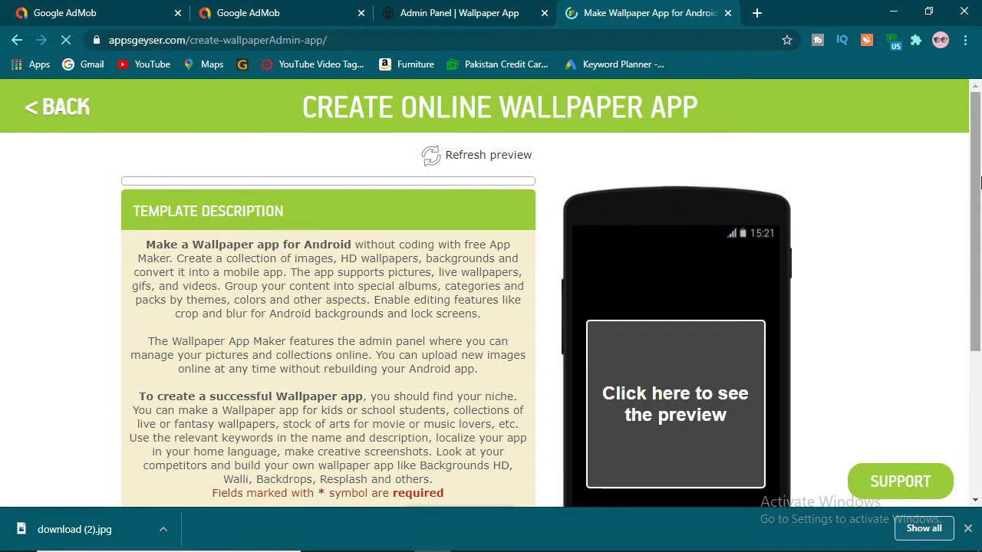
{"action": "left_click_drag", "start_coordinate": [980, 181], "coordinate": [980, 273]}
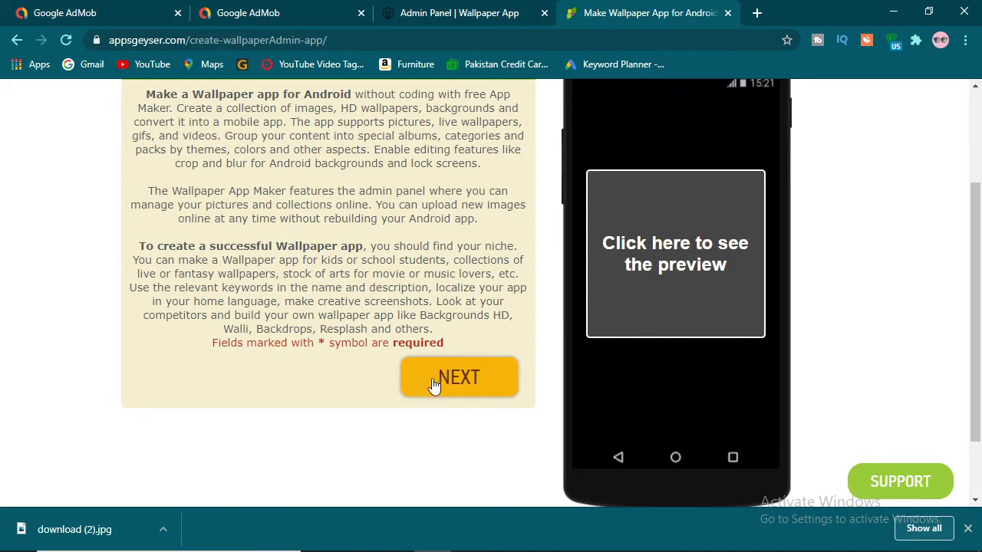
Step: Move past the template description and app settings to the naming step
{"action": "left_click", "coordinate": [481, 378]}
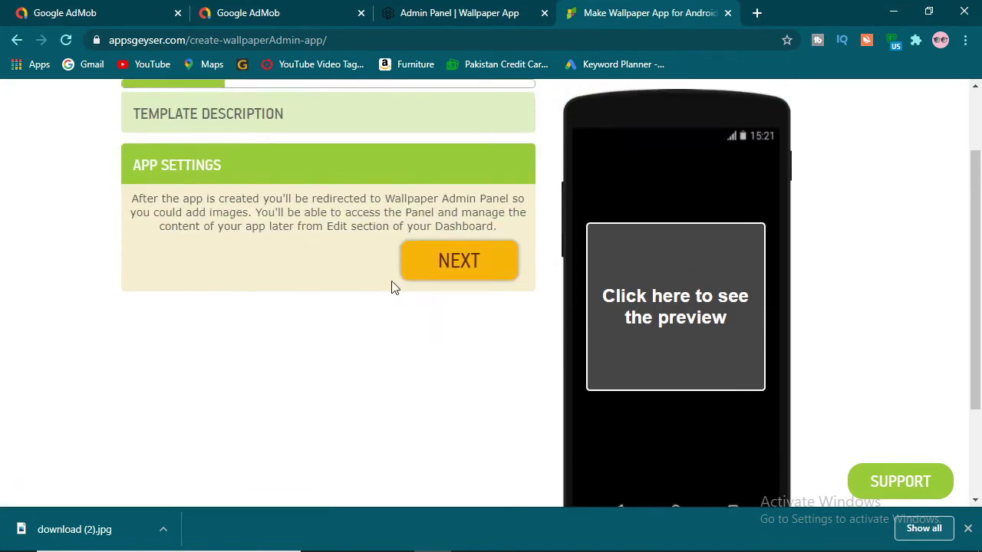
{"action": "scroll", "coordinate": [980, 201], "scroll_direction": "up", "scroll_amount": 2}
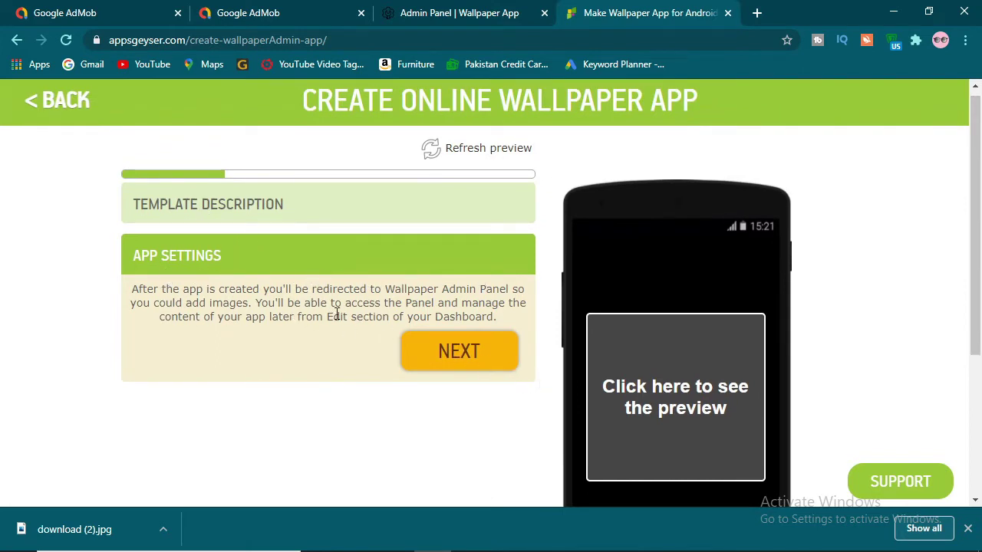
{"action": "left_click", "coordinate": [469, 348]}
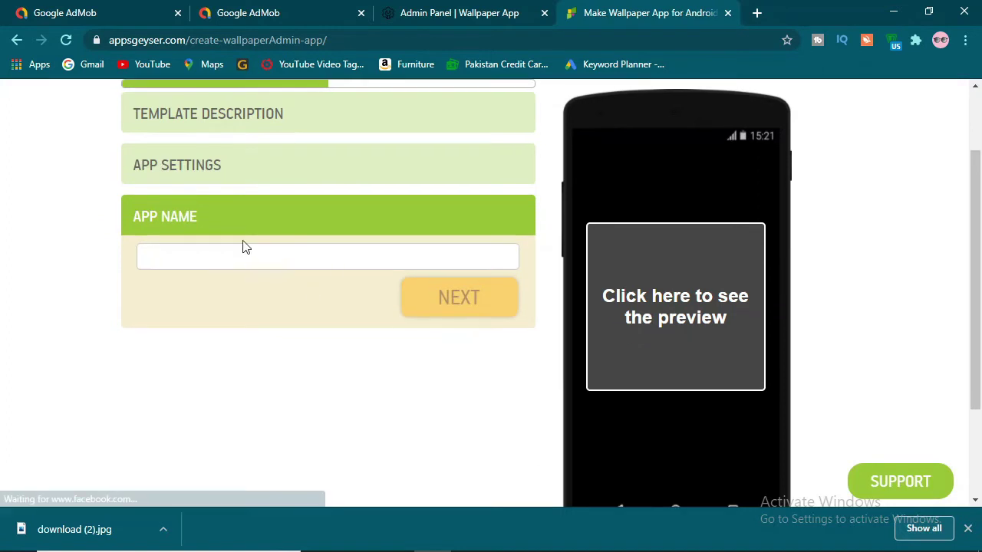
Step: Name the app 'HD Car WallPaper', reach the icon step, and open a new browser tab
{"action": "left_click", "coordinate": [221, 257]}
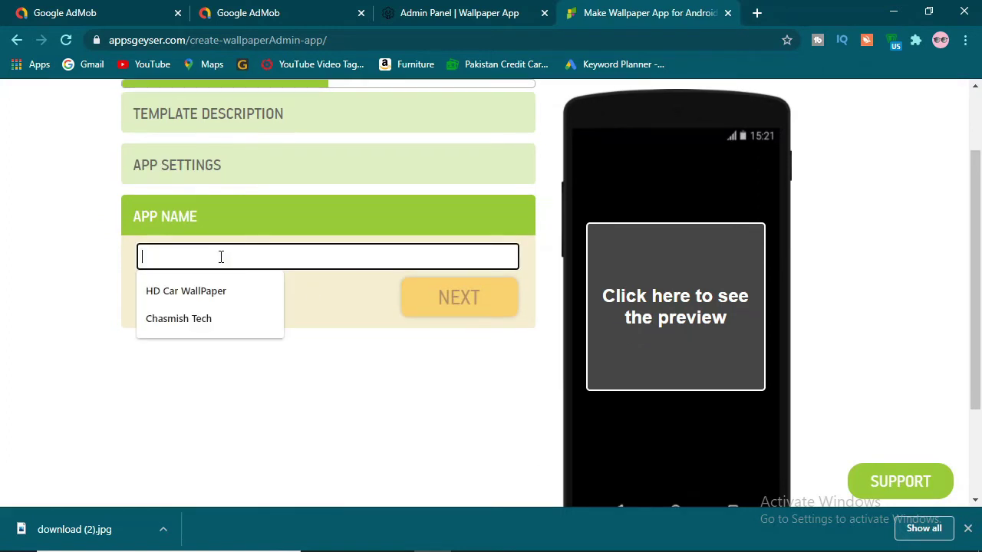
{"action": "left_click", "coordinate": [203, 291]}
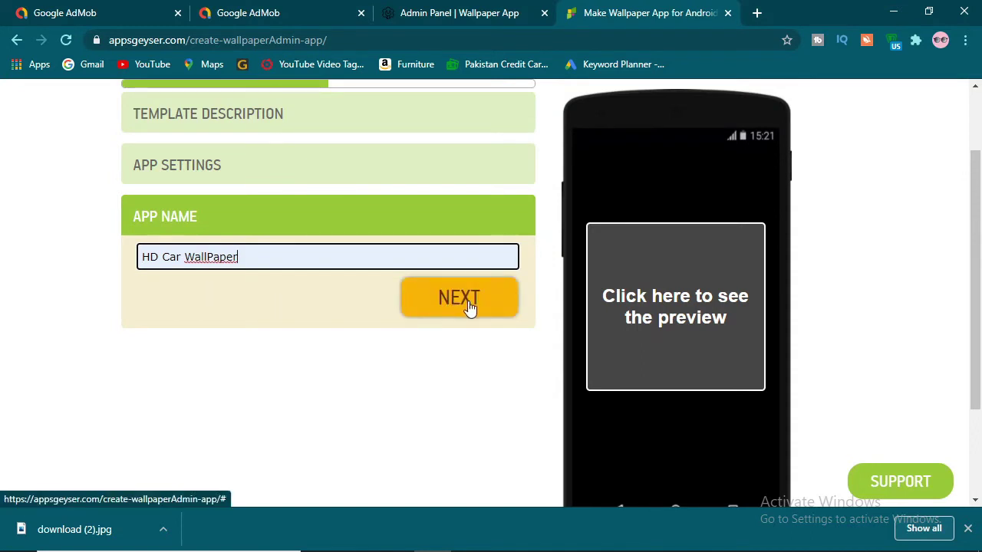
{"action": "left_click", "coordinate": [468, 307]}
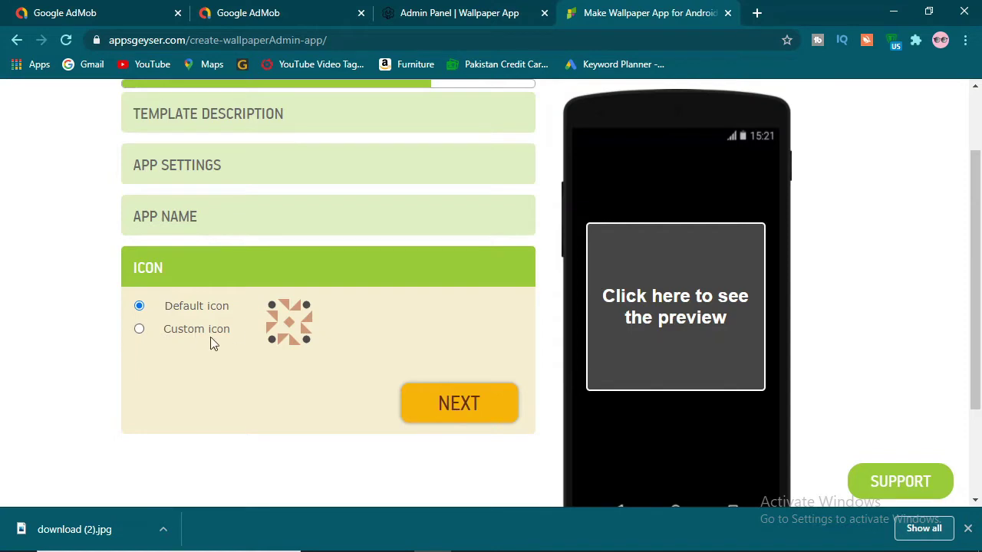
{"action": "left_click", "coordinate": [759, 13]}
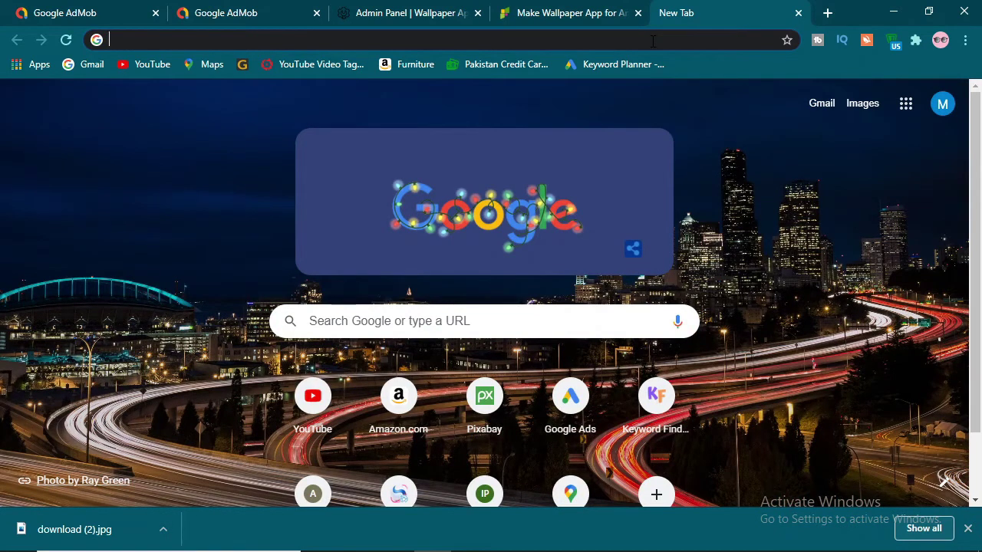
Step: Search Google for 'car logo 512x512' from the new tab's address bar
{"action": "type", "text": "52"}
{"action": "key", "text": "BackSpace"}
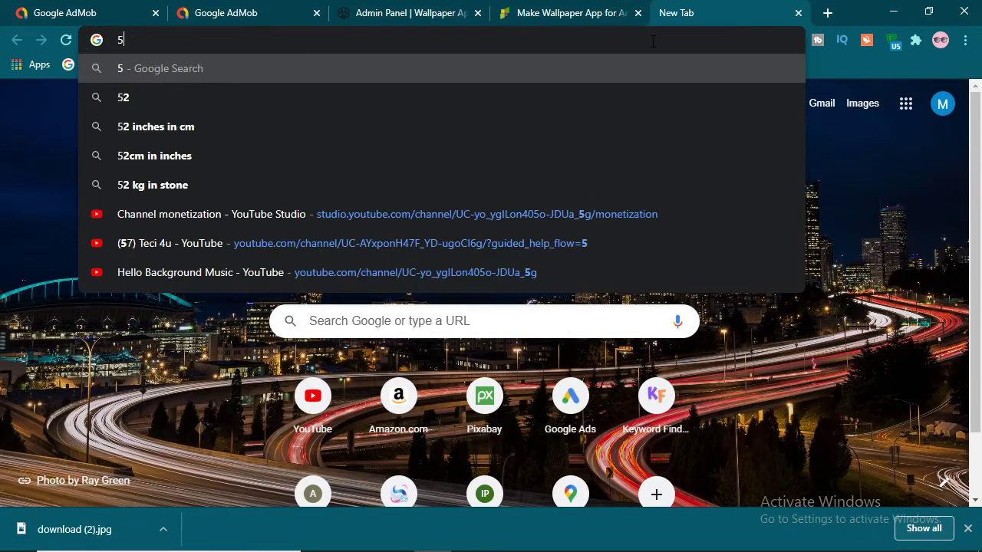
{"action": "type", "text": "12"}
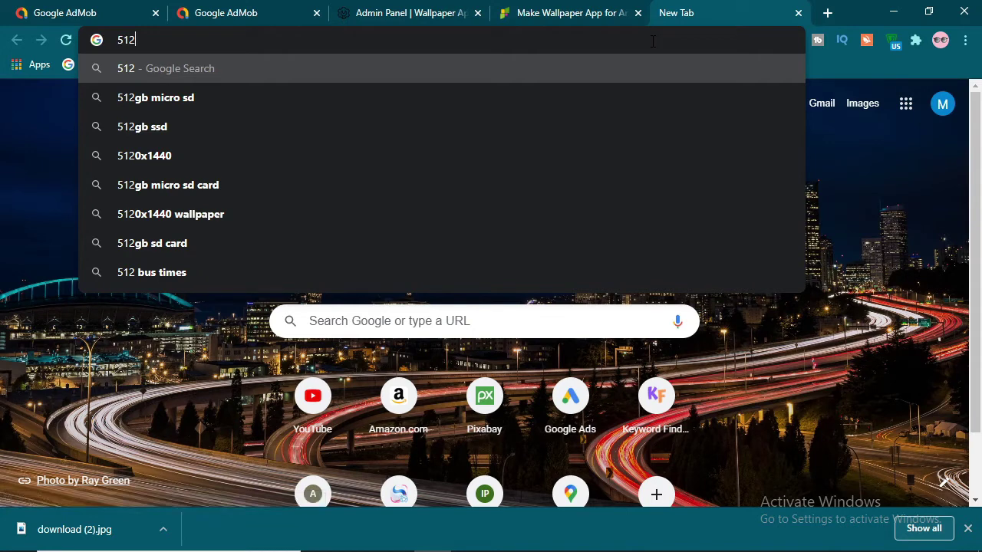
{"action": "key", "text": "BackSpace"}
{"action": "key", "text": "BackSpace"}
{"action": "key", "text": "BackSpace"}
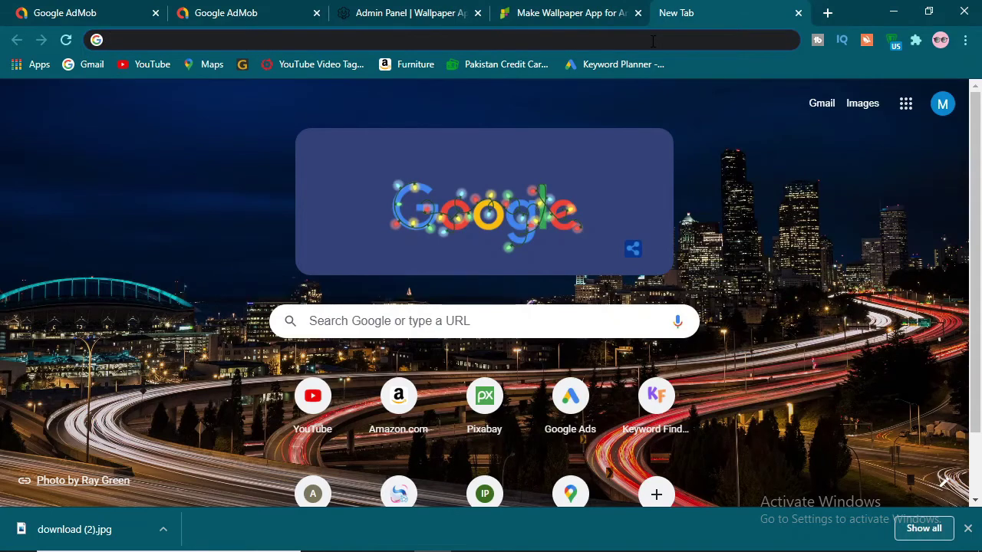
{"action": "type", "text": "car lo"}
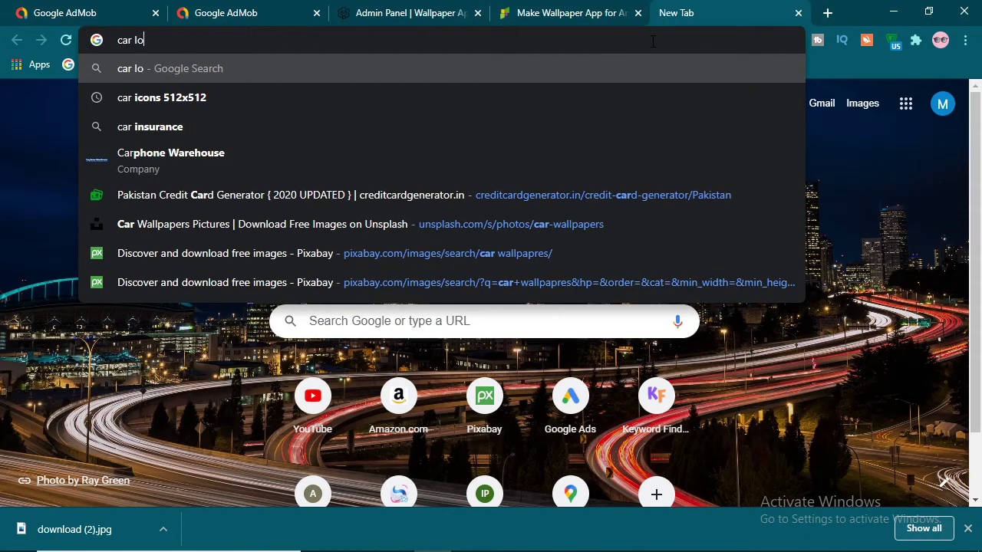
{"action": "type", "text": "go "}
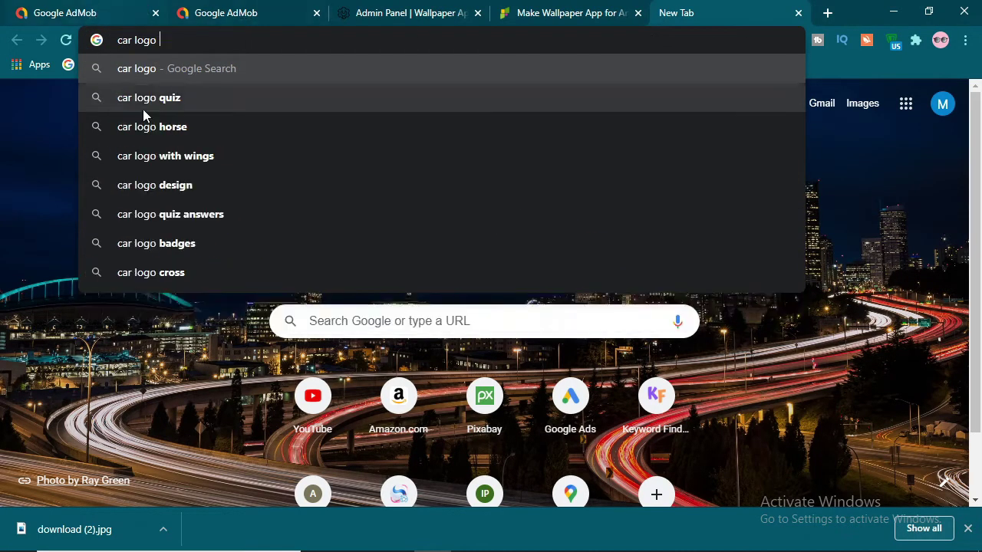
{"action": "type", "text": "512"}
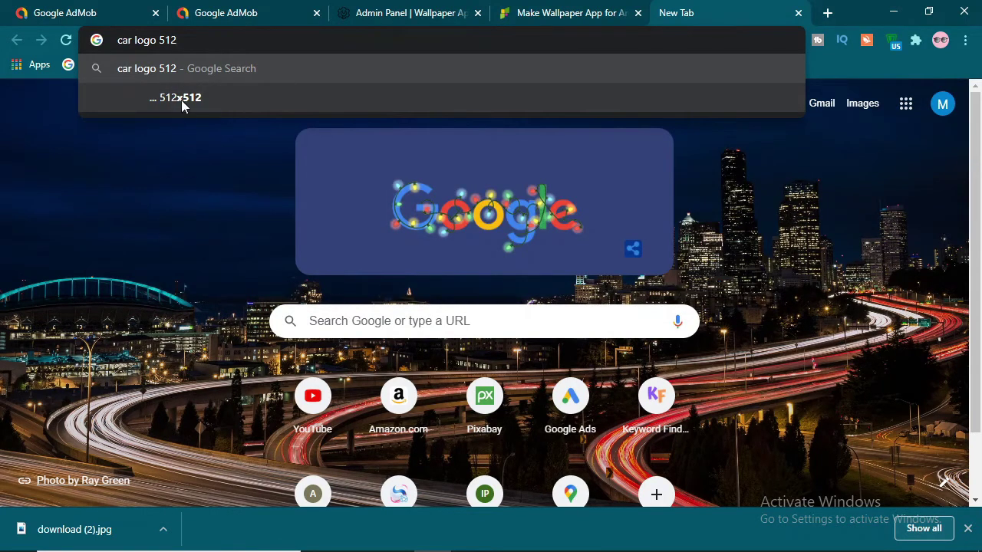
{"action": "left_click", "coordinate": [181, 100]}
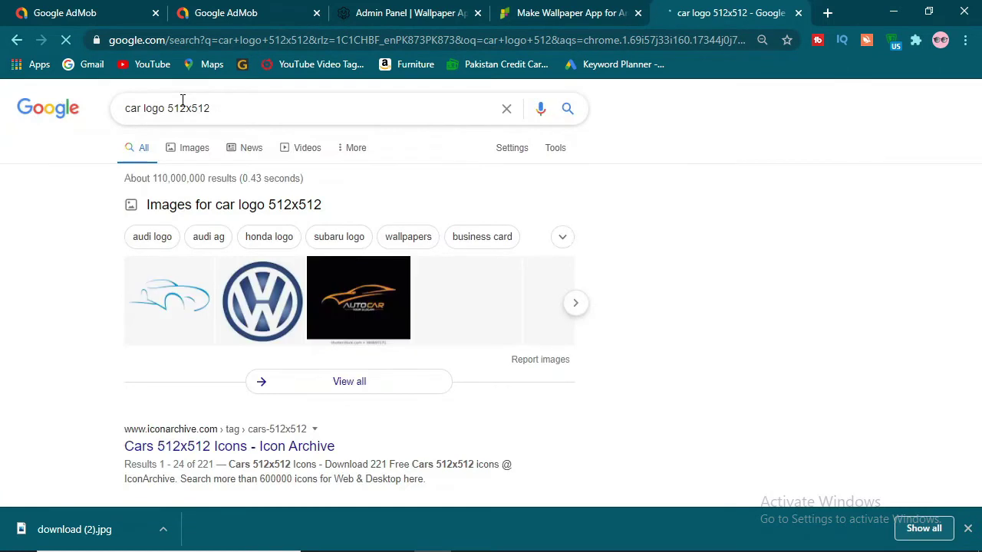
Step: Switch to image results and scroll through the car logo pictures
{"action": "left_click", "coordinate": [192, 151]}
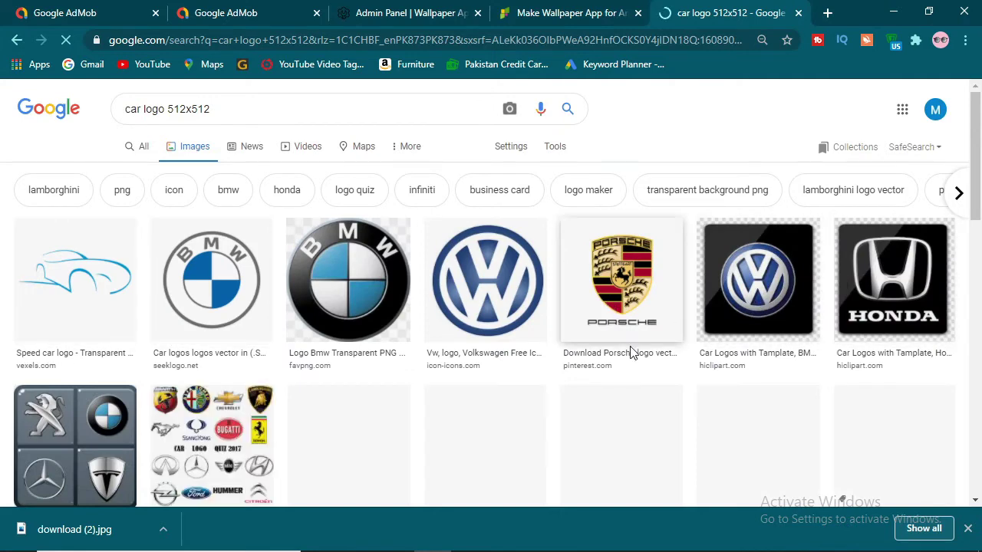
{"action": "left_click", "coordinate": [144, 113]}
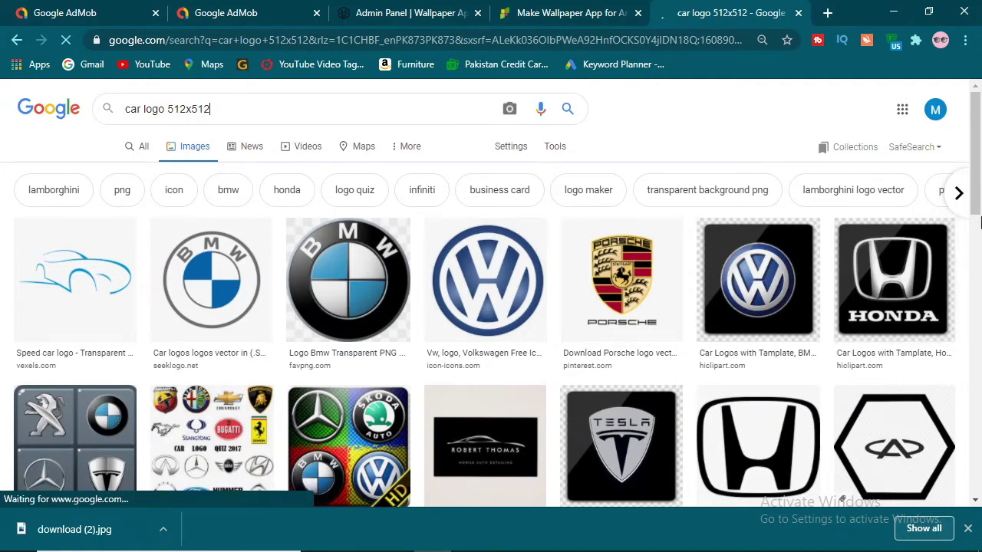
{"action": "left_click_drag", "start_coordinate": [976, 154], "coordinate": [980, 311]}
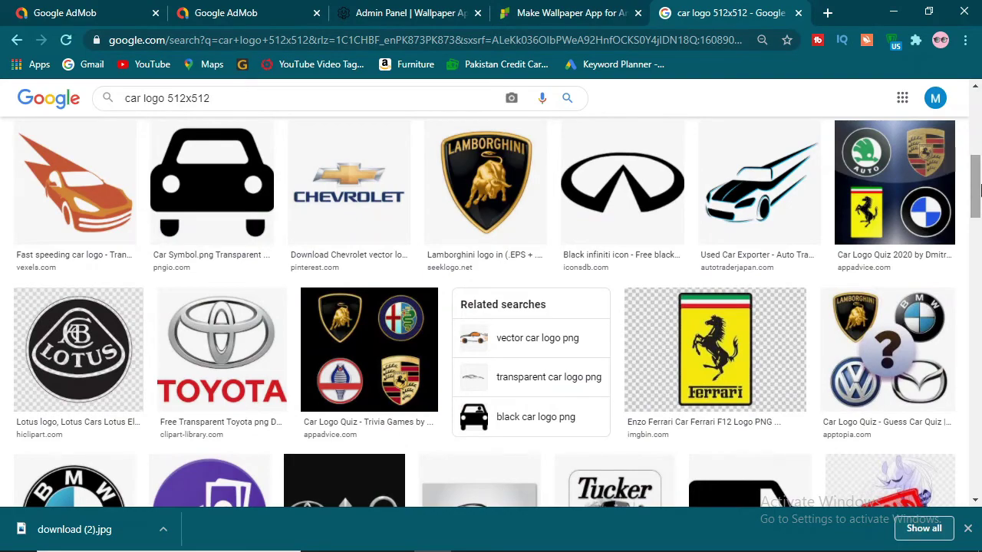
{"action": "mouse_move", "coordinate": [976, 188]}
{"action": "left_mouse_down"}
{"action": "mouse_move", "coordinate": [976, 280]}
{"action": "mouse_move", "coordinate": [976, 264]}
{"action": "left_mouse_up"}
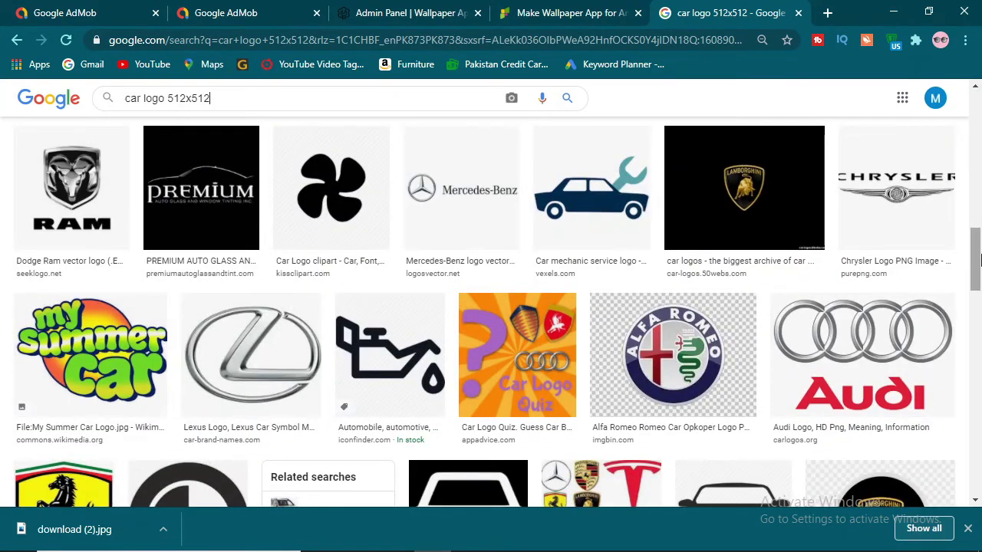
{"action": "mouse_move", "coordinate": [975, 259]}
{"action": "left_mouse_down"}
{"action": "mouse_move", "coordinate": [980, 324]}
{"action": "mouse_move", "coordinate": [980, 309]}
{"action": "left_mouse_up"}
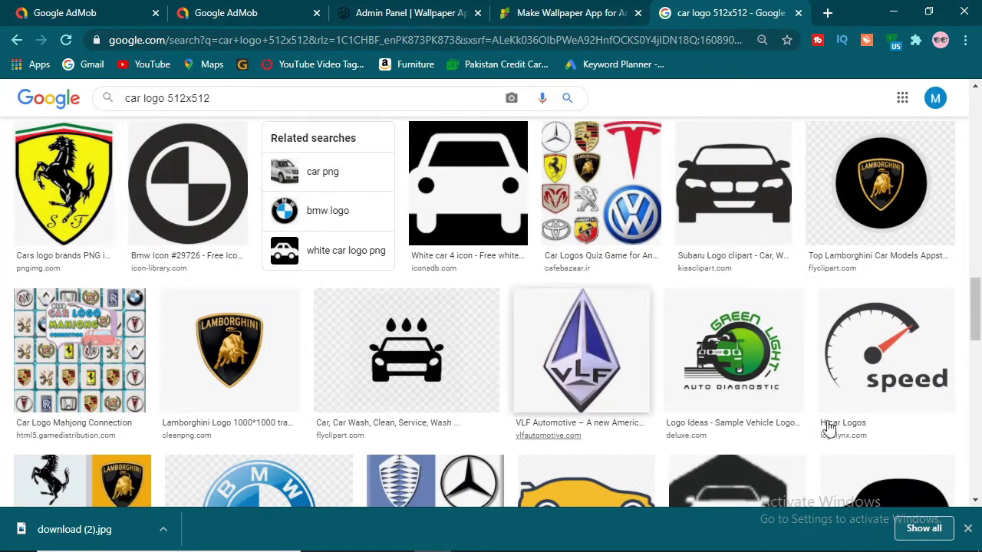
Step: Upload download (2).jpg from the Desktop as the cropped custom red-car icon and proceed
{"action": "left_click", "coordinate": [585, 12]}
{"action": "left_click", "coordinate": [183, 330]}
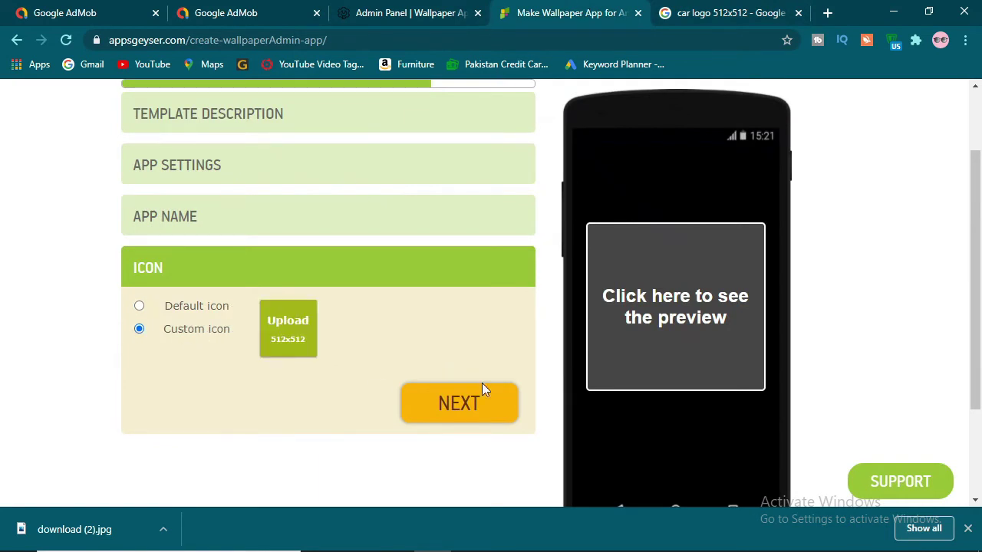
{"action": "left_click", "coordinate": [290, 326]}
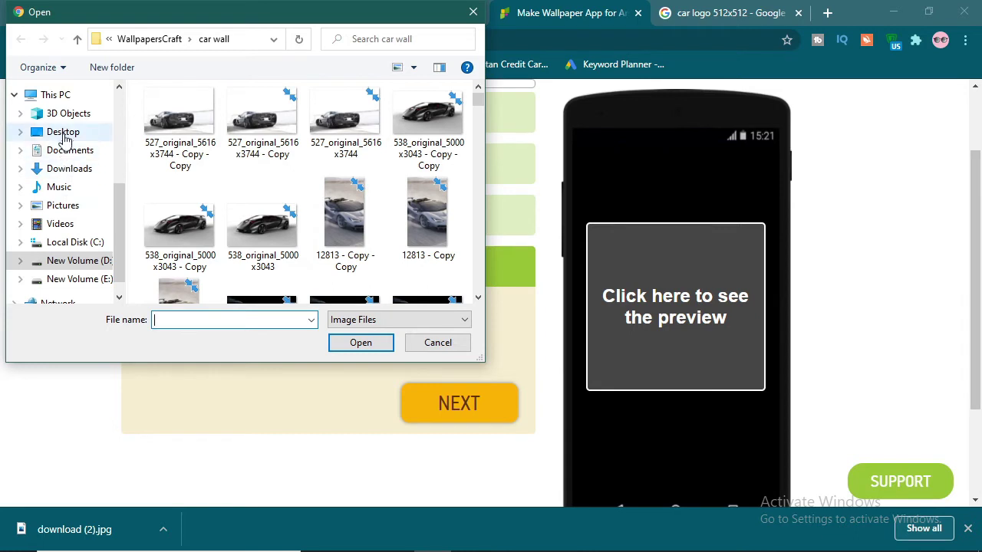
{"action": "left_click", "coordinate": [63, 132]}
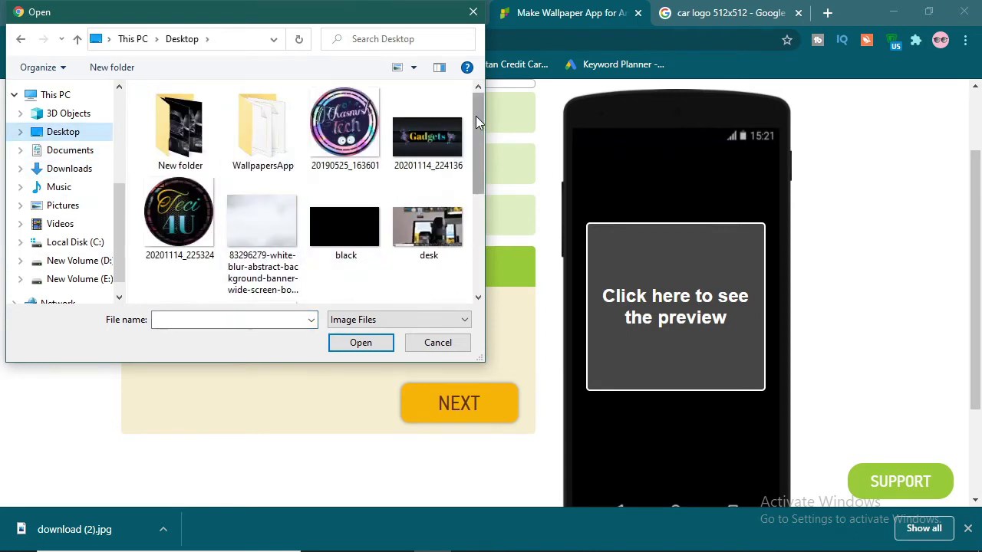
{"action": "left_click_drag", "start_coordinate": [476, 116], "coordinate": [479, 201]}
{"action": "left_click", "coordinate": [274, 153]}
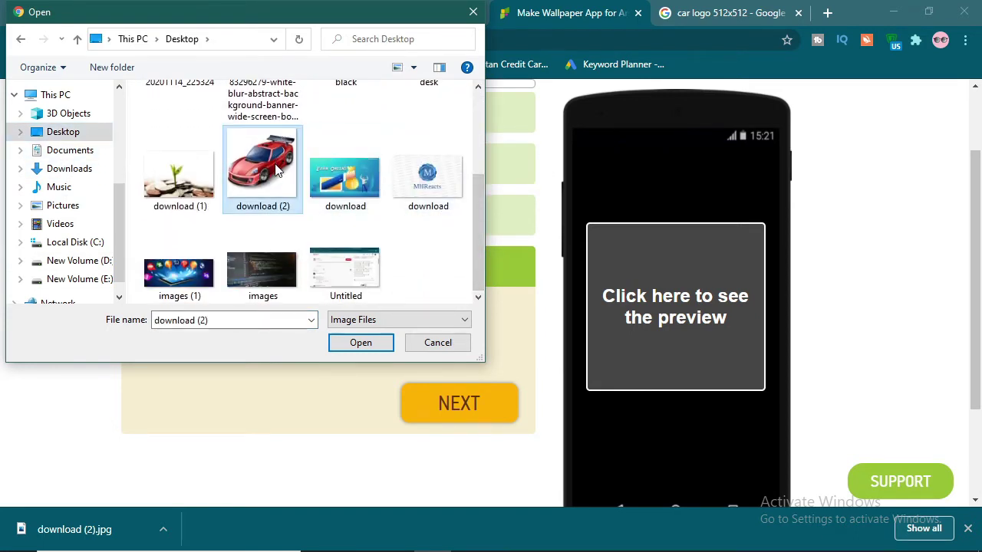
{"action": "left_click", "coordinate": [371, 342]}
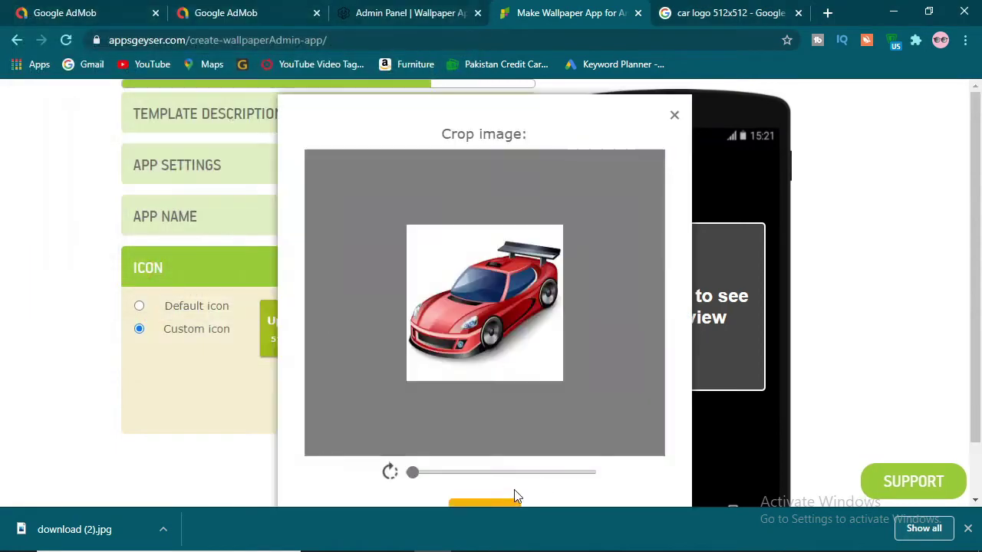
{"action": "left_click", "coordinate": [501, 506]}
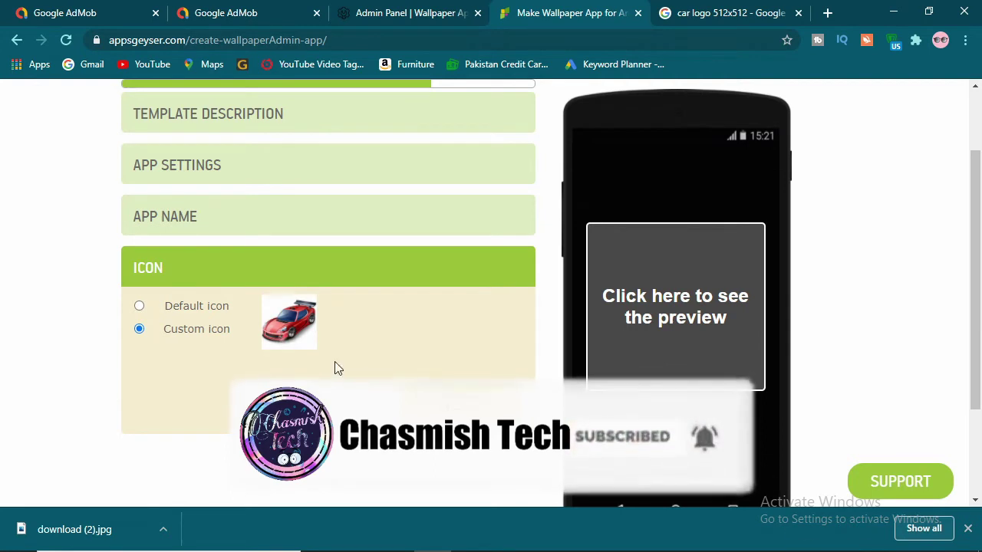
{"action": "left_click", "coordinate": [424, 402]}
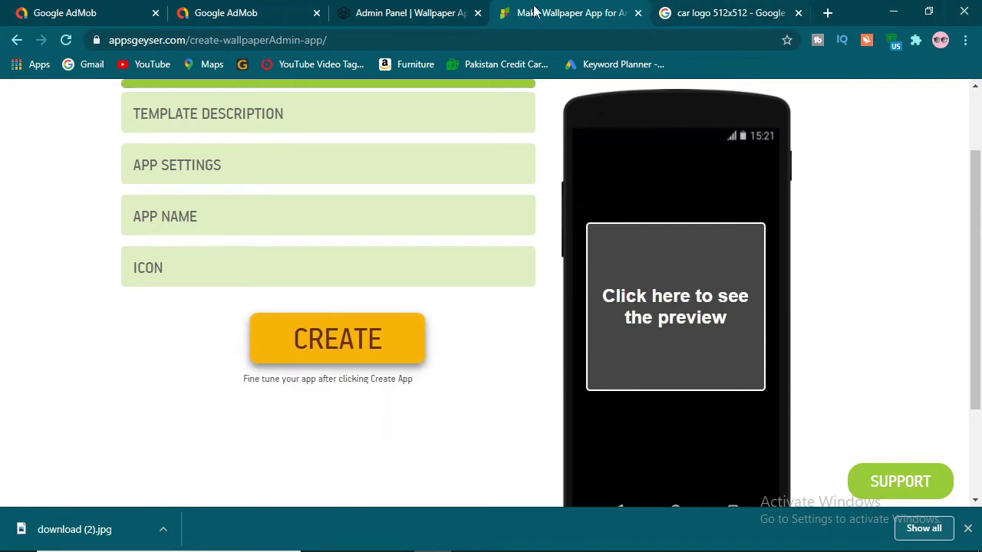
Step: Switch to the 'Admin Panel | Wallpaper App' tab listing Ultra, Lush and Black Hero
{"action": "left_click", "coordinate": [437, 15]}
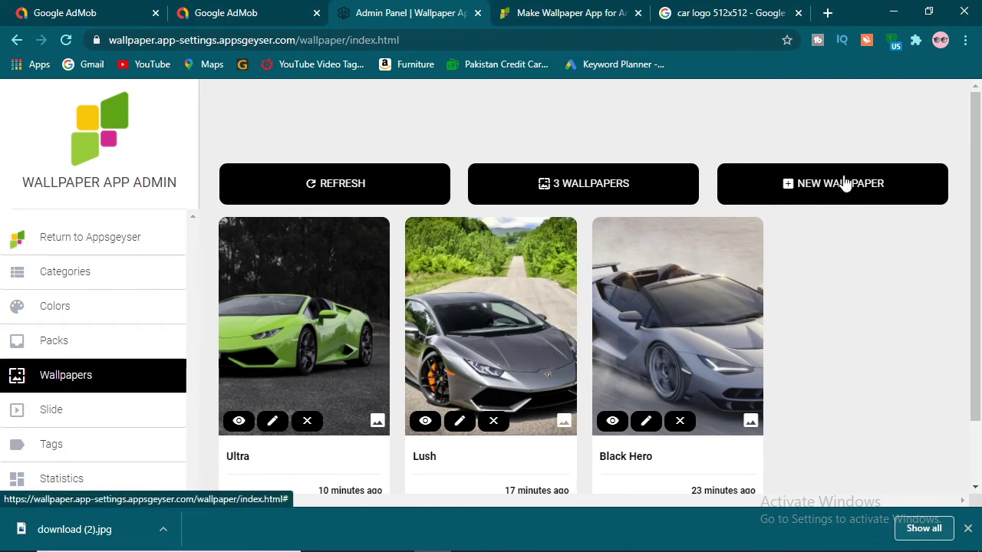
Step: Choose NEW WALLPAPER > Upload Wallpaper Image to get an empty new-wallpaper form
{"action": "left_click", "coordinate": [819, 183]}
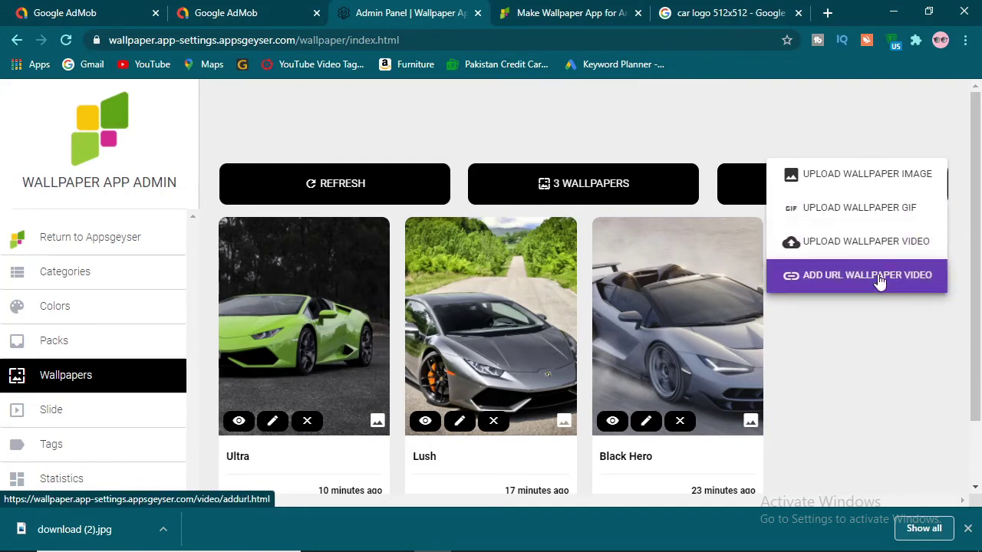
{"action": "left_click", "coordinate": [875, 181]}
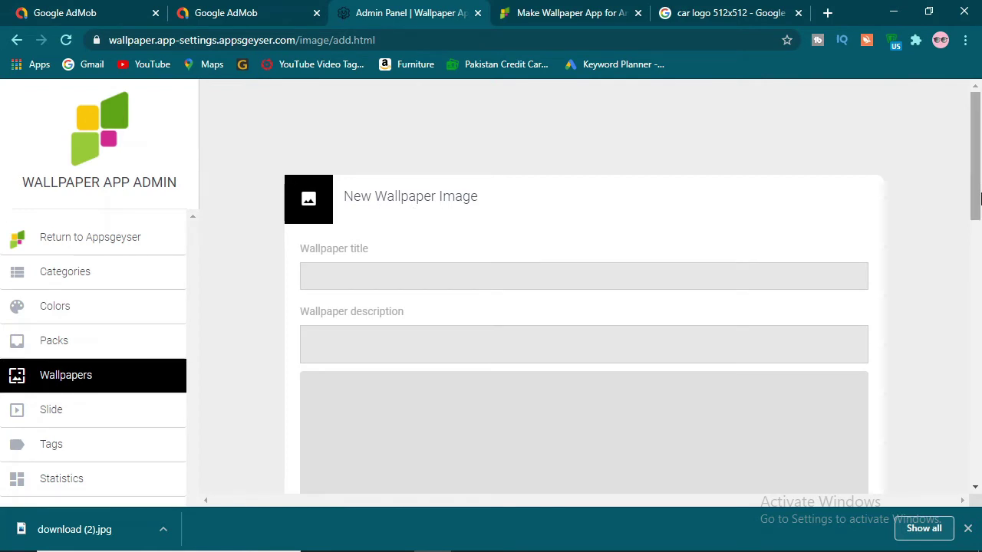
Step: Select lamborghini-wallpaper-11320301 from New folder as the wallpaper image
{"action": "left_click_drag", "start_coordinate": [980, 198], "coordinate": [980, 369]}
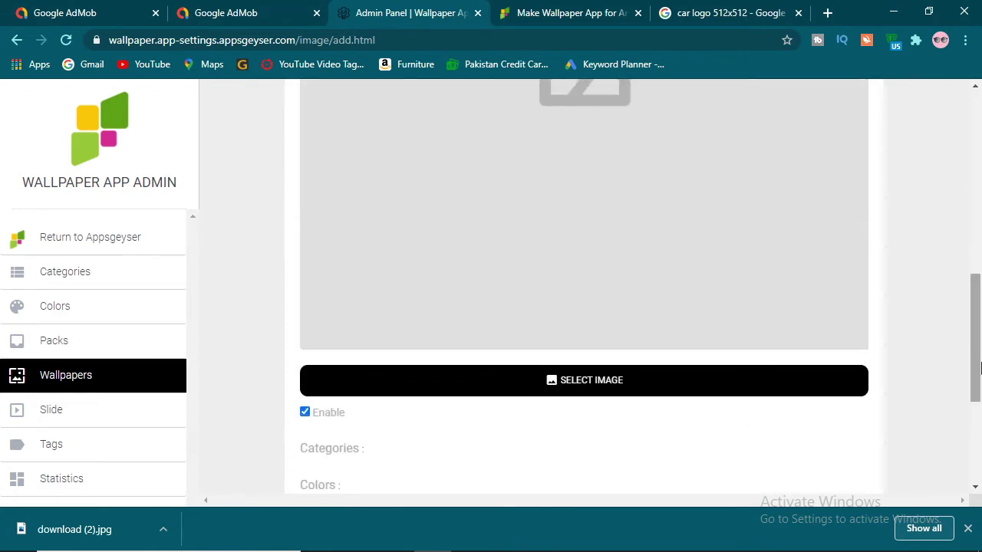
{"action": "left_click", "coordinate": [601, 393]}
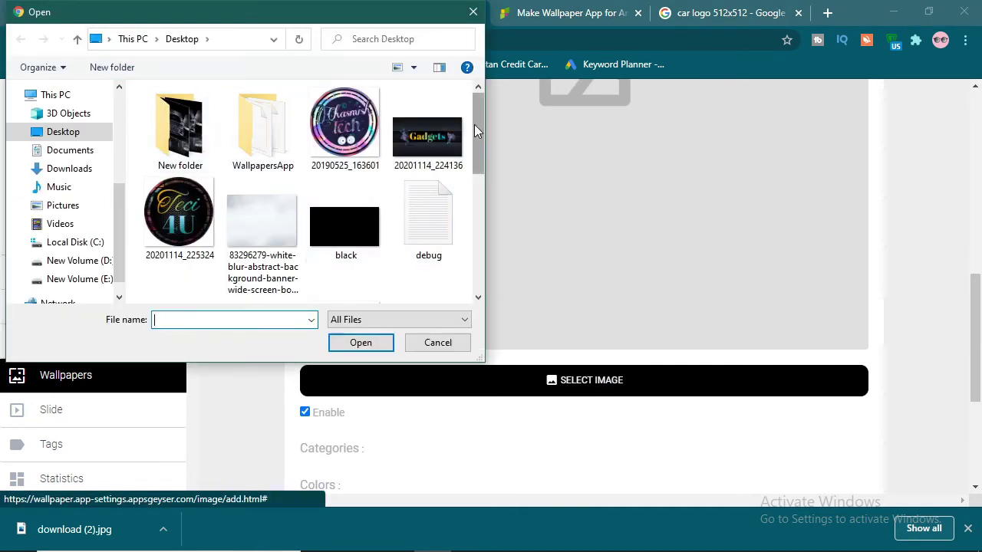
{"action": "mouse_move", "coordinate": [474, 125]}
{"action": "left_mouse_down"}
{"action": "mouse_move", "coordinate": [482, 272]}
{"action": "mouse_move", "coordinate": [483, 94]}
{"action": "left_mouse_up"}
{"action": "left_click", "coordinate": [163, 119]}
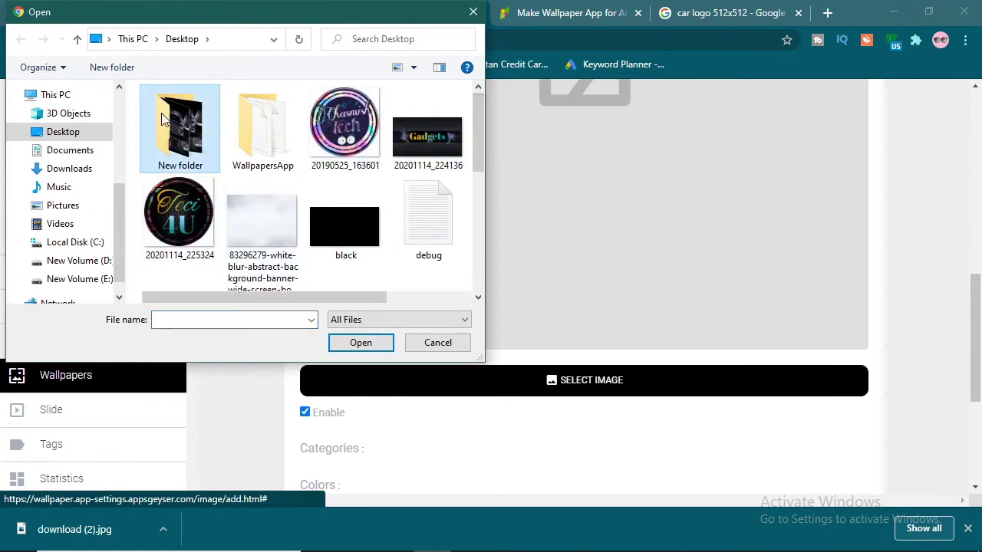
{"action": "double_click", "coordinate": [163, 119]}
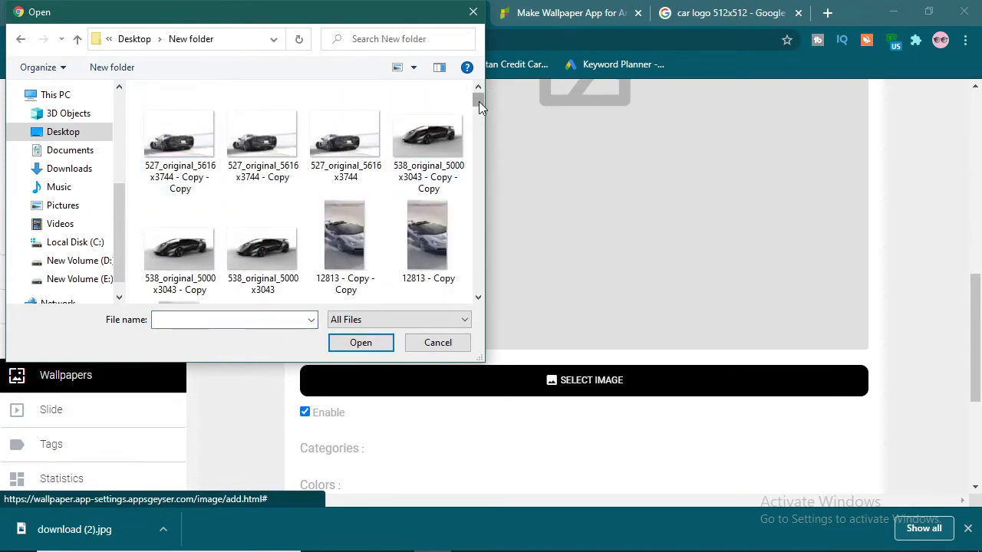
{"action": "left_click_drag", "start_coordinate": [479, 108], "coordinate": [478, 281]}
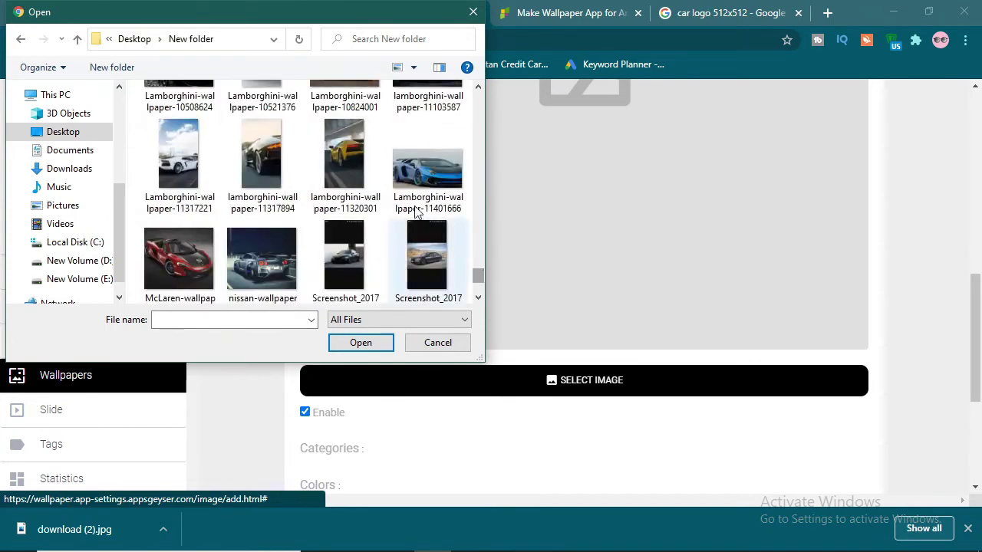
{"action": "left_click", "coordinate": [364, 173]}
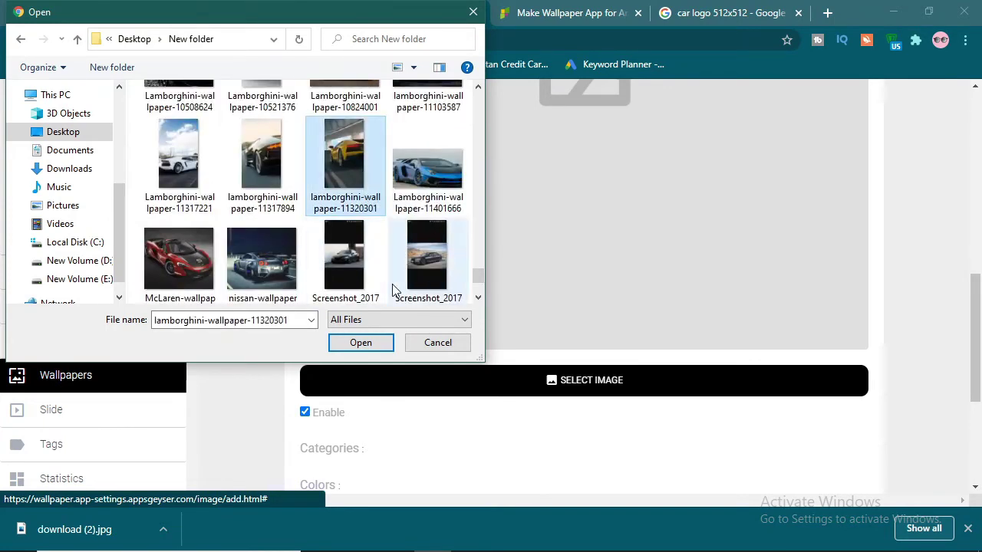
{"action": "left_click", "coordinate": [361, 343]}
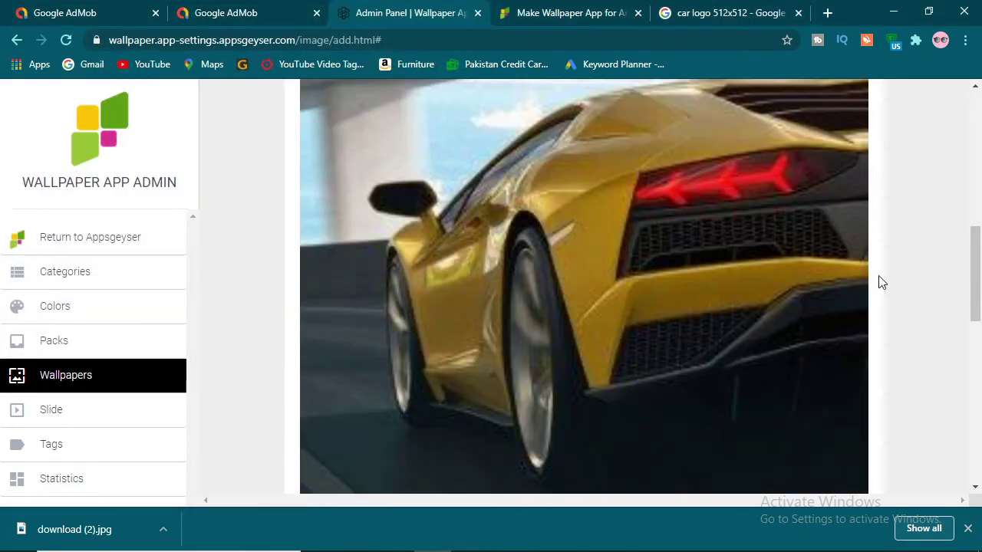
Step: Title the wallpaper 'Yellow Car Lush' and save it, bringing the list to 7
{"action": "left_click_drag", "start_coordinate": [976, 277], "coordinate": [977, 157]}
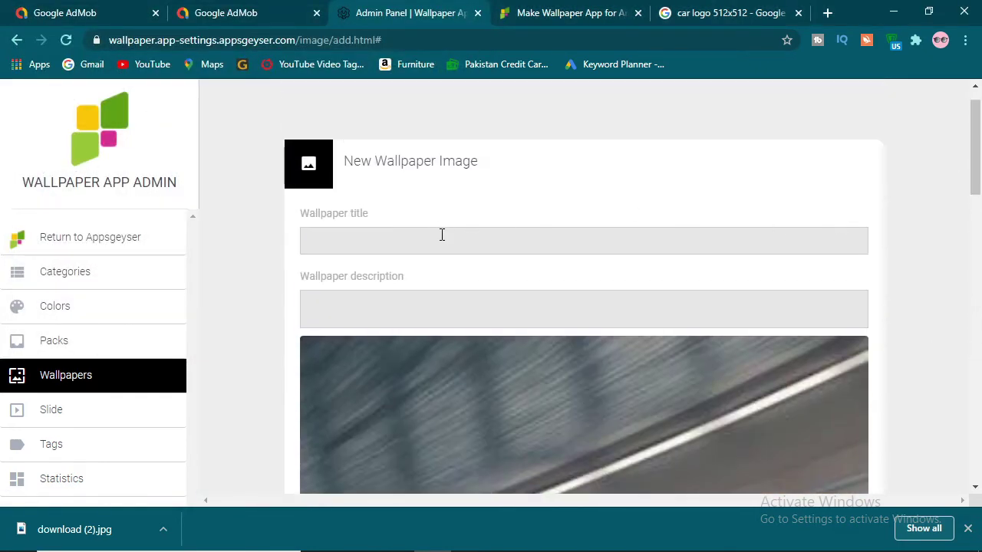
{"action": "left_click", "coordinate": [444, 237]}
{"action": "type", "text": "Y"}
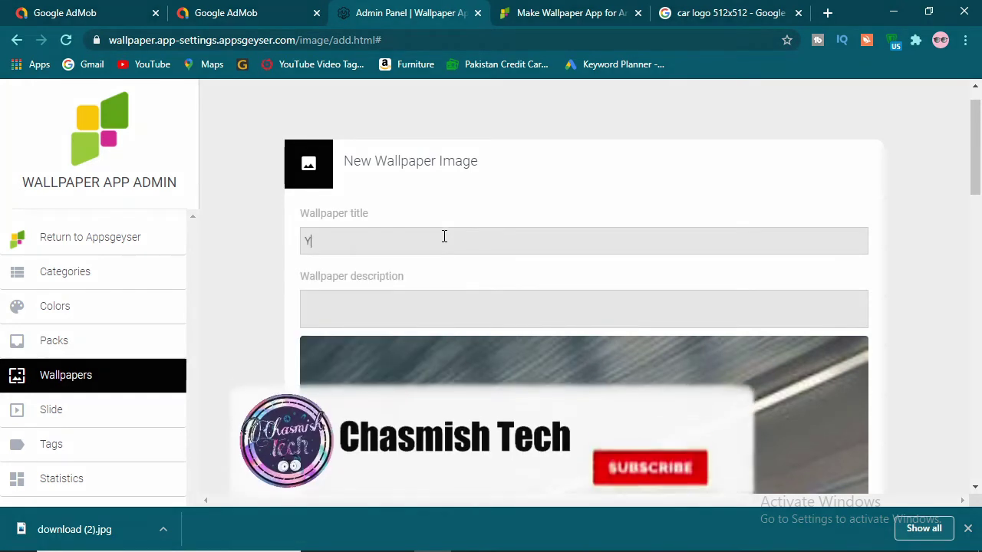
{"action": "type", "text": "ellow"}
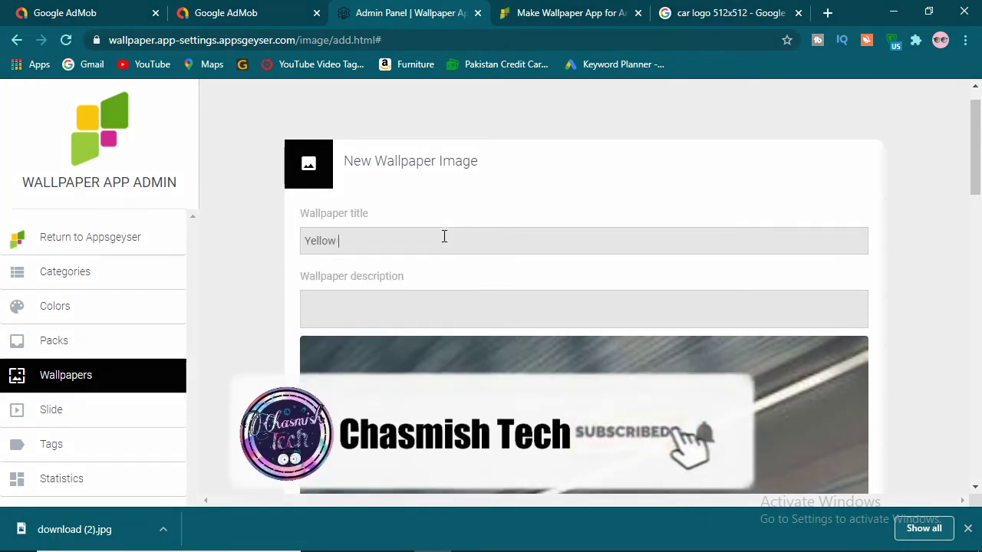
{"action": "type", "text": "Ca"}
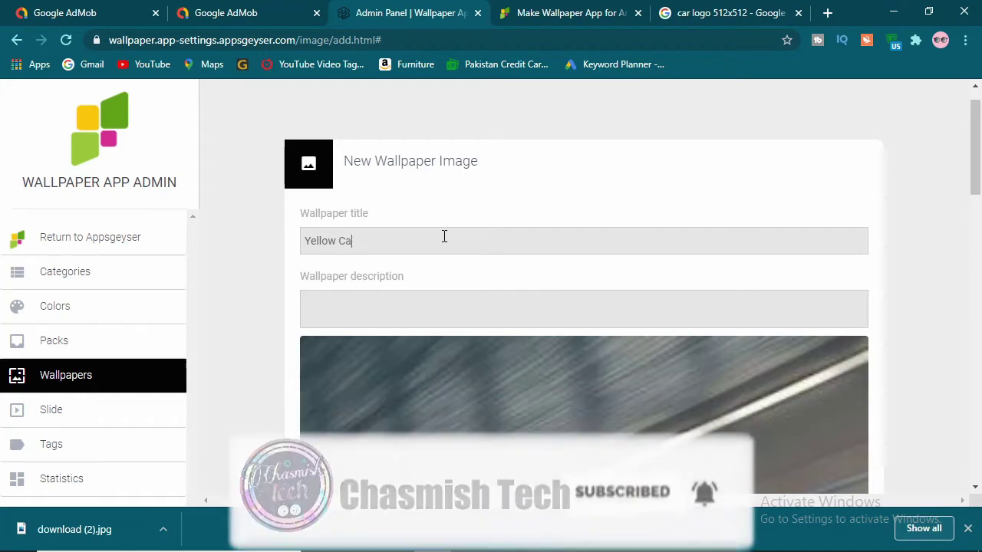
{"action": "type", "text": "r Lush"}
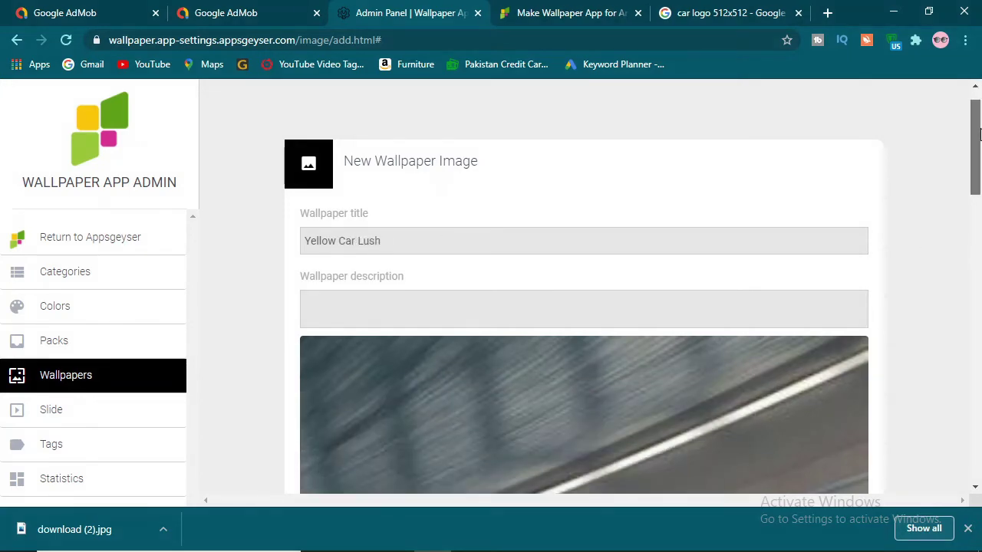
{"action": "left_click", "coordinate": [979, 242]}
{"action": "left_click_drag", "start_coordinate": [979, 243], "coordinate": [978, 422]}
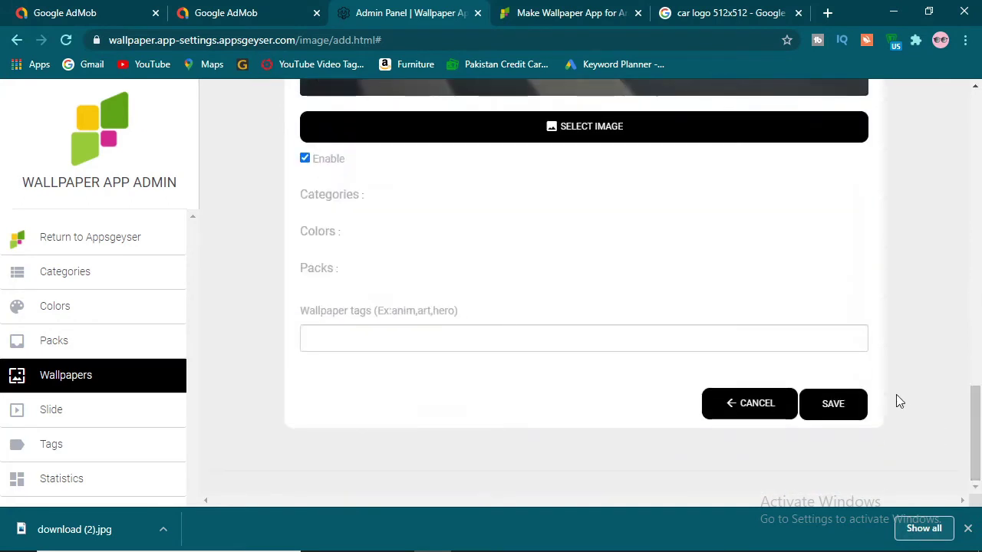
{"action": "left_click", "coordinate": [849, 407]}
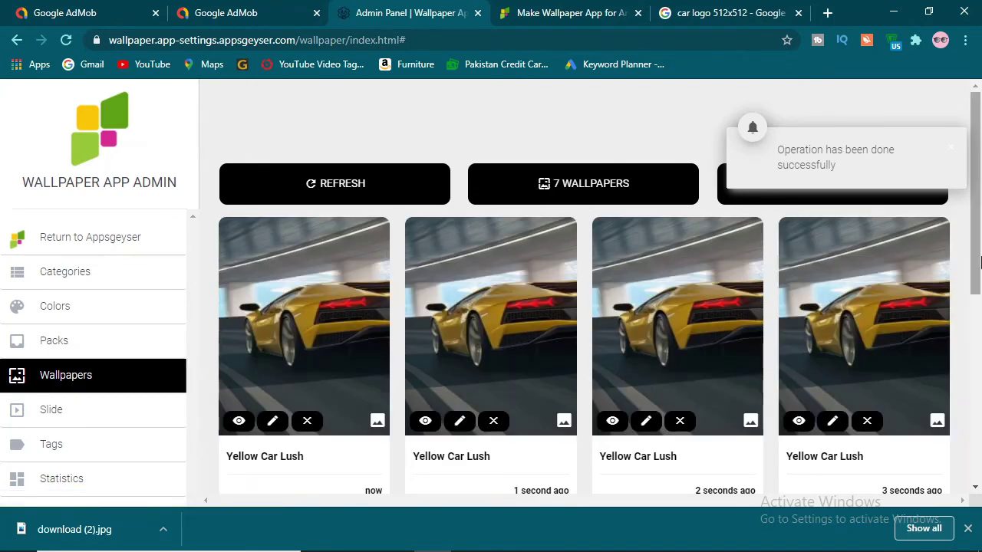
{"action": "mouse_move", "coordinate": [979, 190]}
{"action": "left_mouse_down"}
{"action": "mouse_move", "coordinate": [979, 364]}
{"action": "mouse_move", "coordinate": [979, 131]}
{"action": "left_mouse_up"}
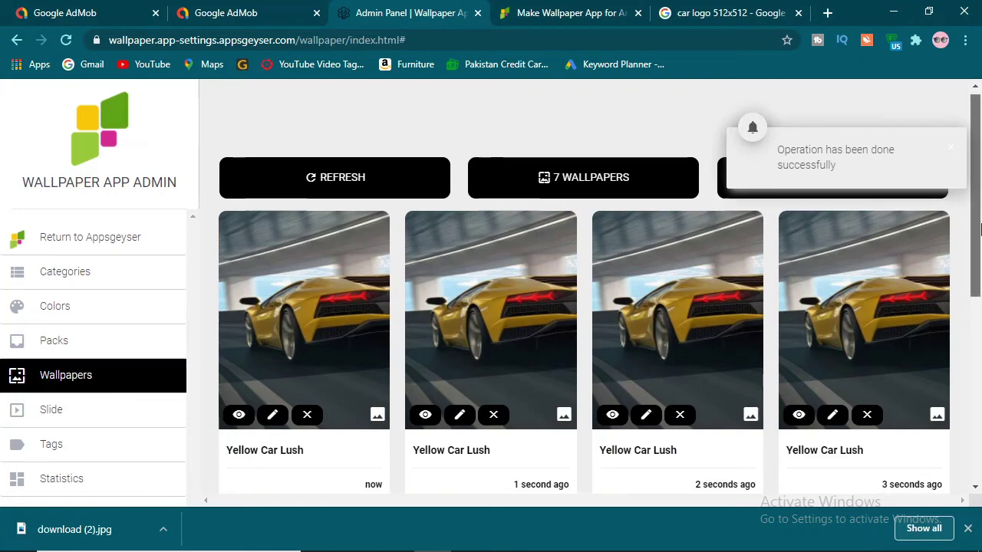
{"action": "mouse_move", "coordinate": [981, 349]}
{"action": "left_mouse_down"}
{"action": "mouse_move", "coordinate": [979, 475]}
{"action": "mouse_move", "coordinate": [979, 181]}
{"action": "left_mouse_up"}
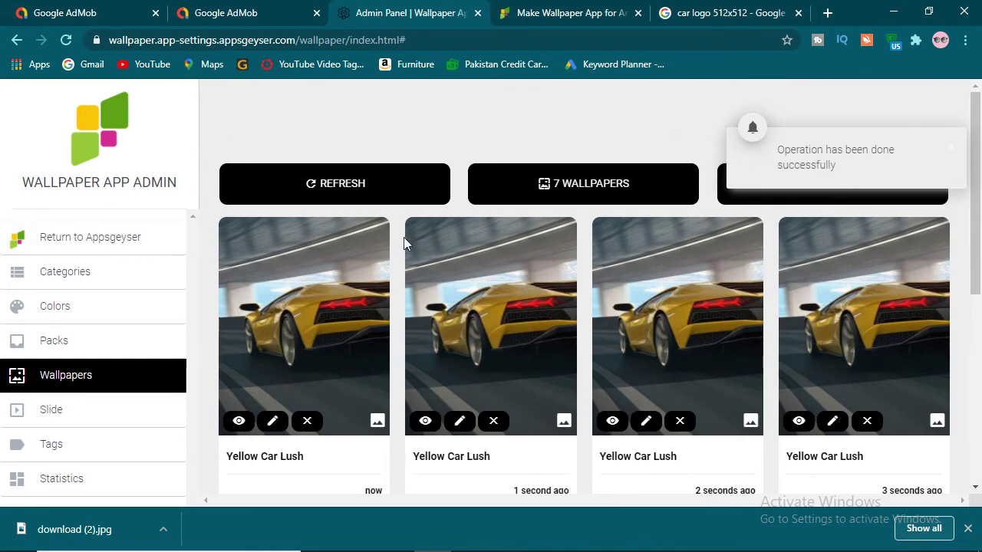
Step: Return to the AppsGeyser dashboard and open MONETIZE for HD Car WallPaper
{"action": "left_click", "coordinate": [130, 237]}
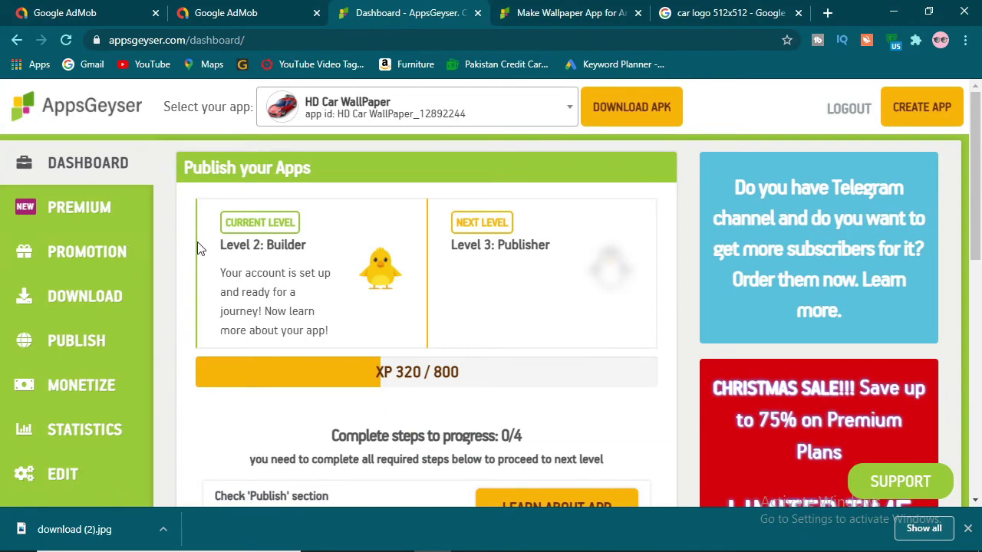
{"action": "mouse_move", "coordinate": [979, 203]}
{"action": "left_mouse_down"}
{"action": "mouse_move", "coordinate": [979, 341]}
{"action": "mouse_move", "coordinate": [979, 277]}
{"action": "left_mouse_up"}
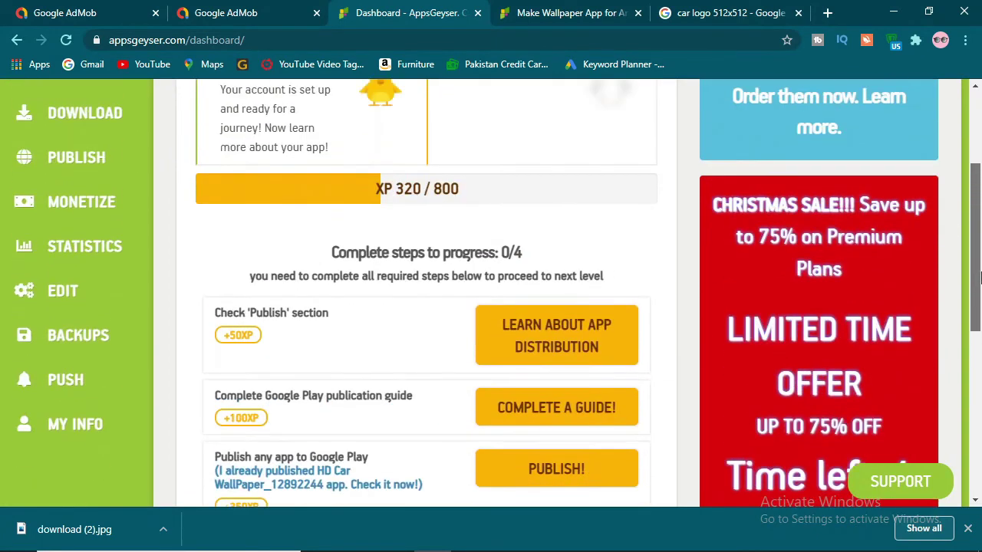
{"action": "left_click", "coordinate": [96, 215]}
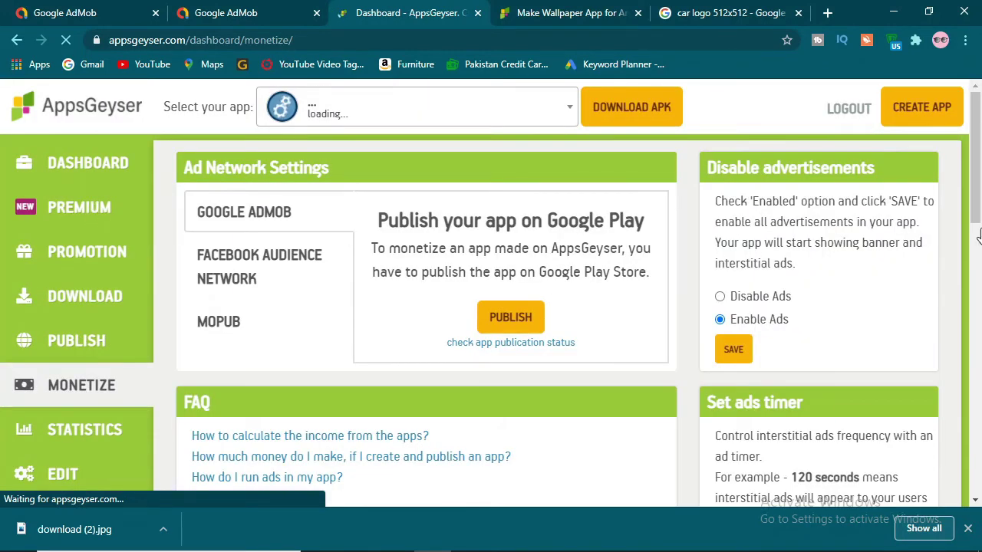
{"action": "mouse_move", "coordinate": [979, 238]}
{"action": "left_mouse_down"}
{"action": "mouse_move", "coordinate": [979, 338]}
{"action": "mouse_move", "coordinate": [975, 100]}
{"action": "left_mouse_up"}
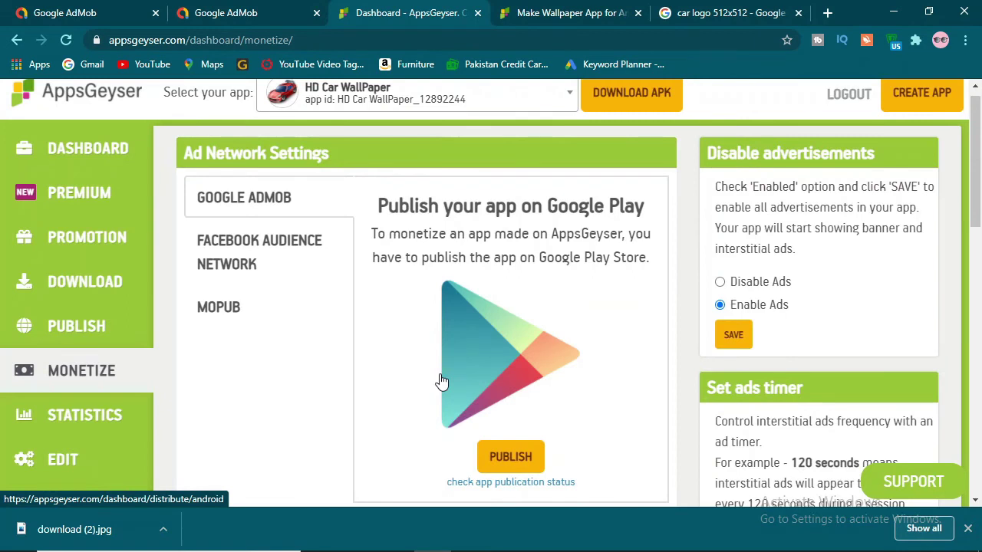